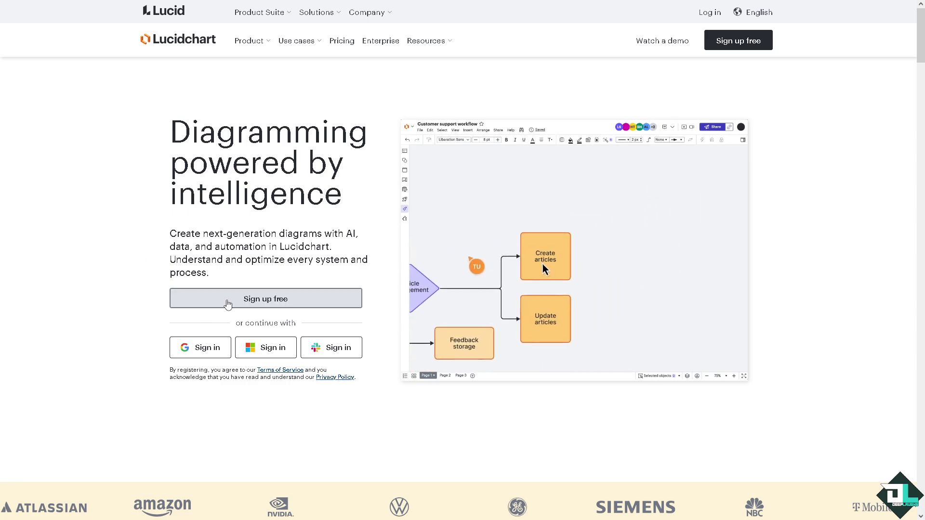
- Follow Sign up free from the homepage to the plans page listing Free, Individual and Team
click(227, 304)
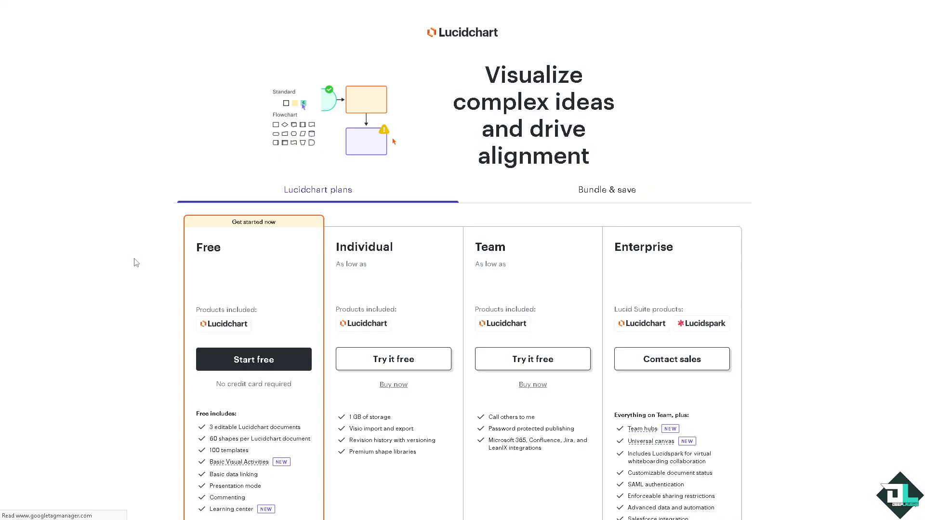
- Check the Bundle & save options, then start the free plan sign-up
click(598, 190)
click(277, 359)
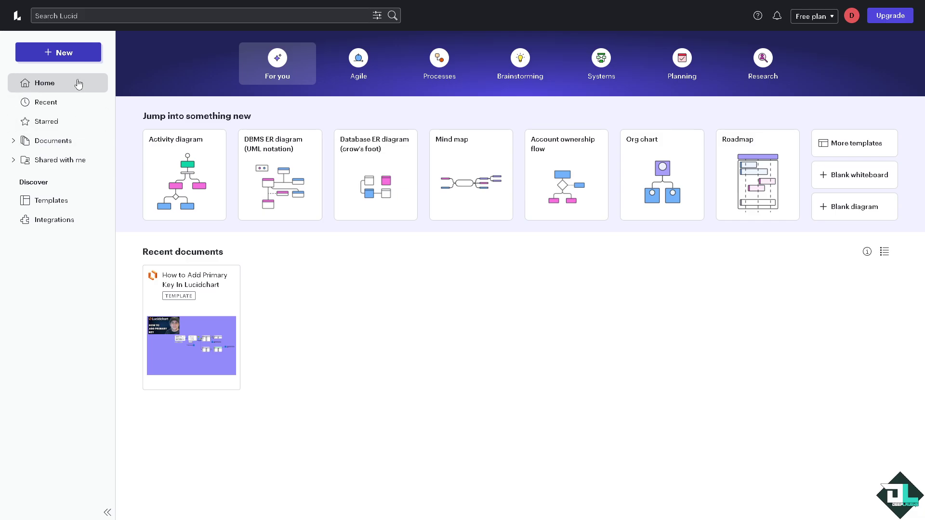
click(77, 54)
mouse_move(74, 82)
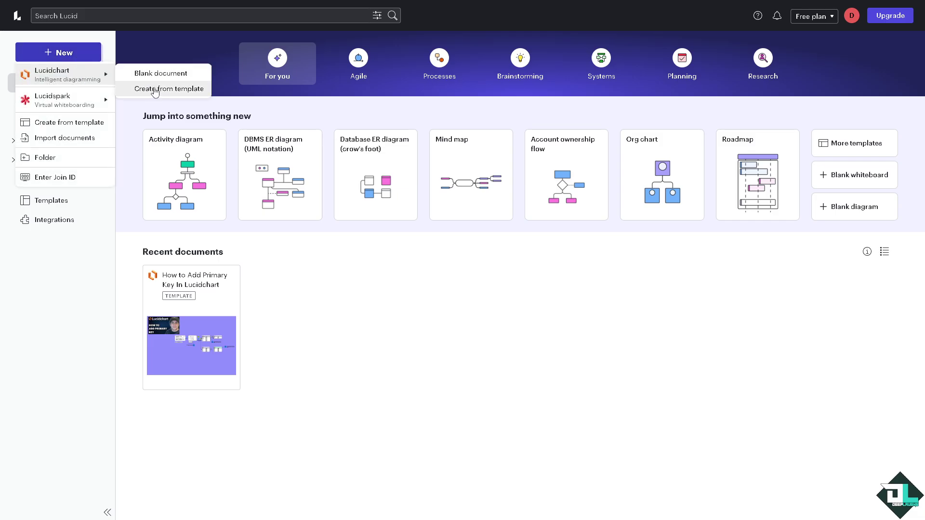
click(154, 89)
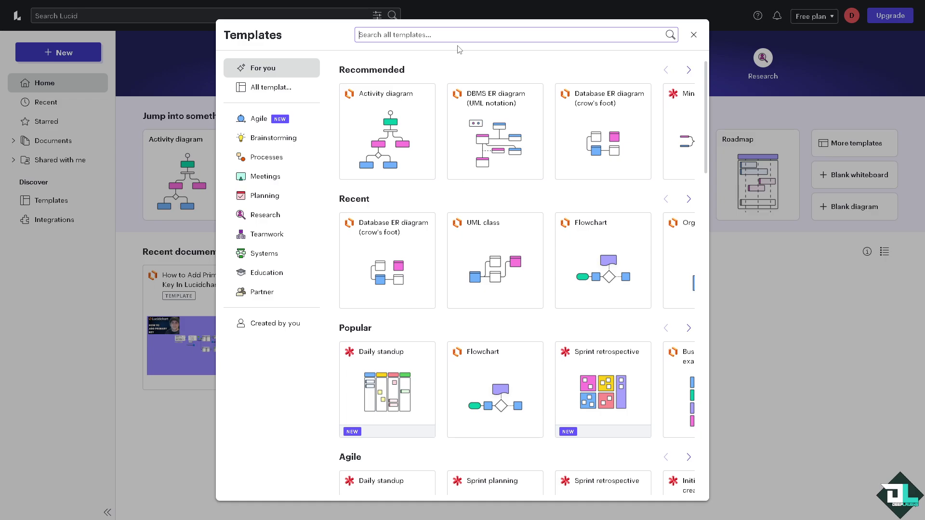
text(ER)
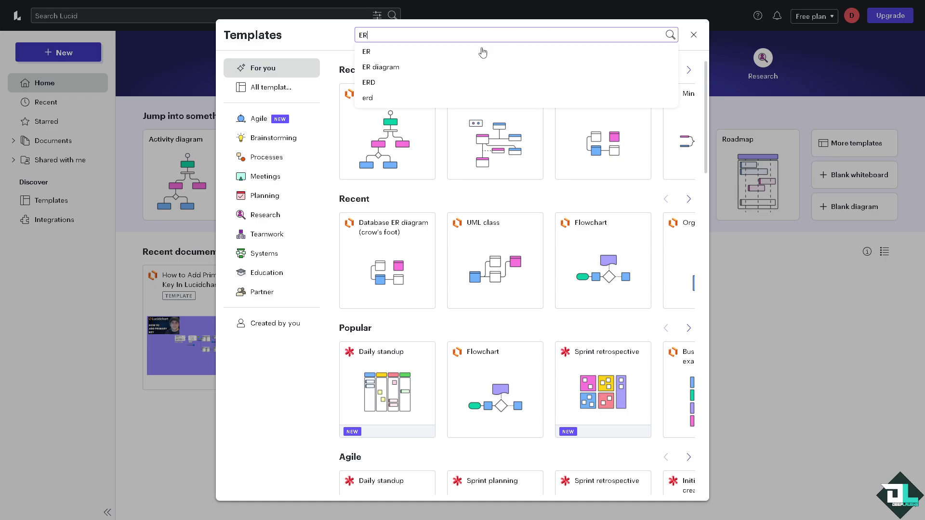
click(466, 67)
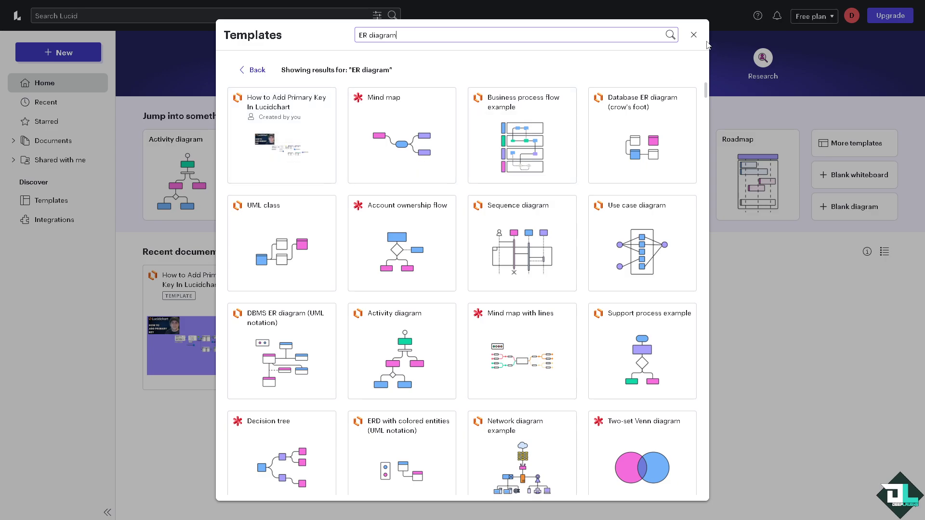
click(694, 35)
mouse_move(168, 352)
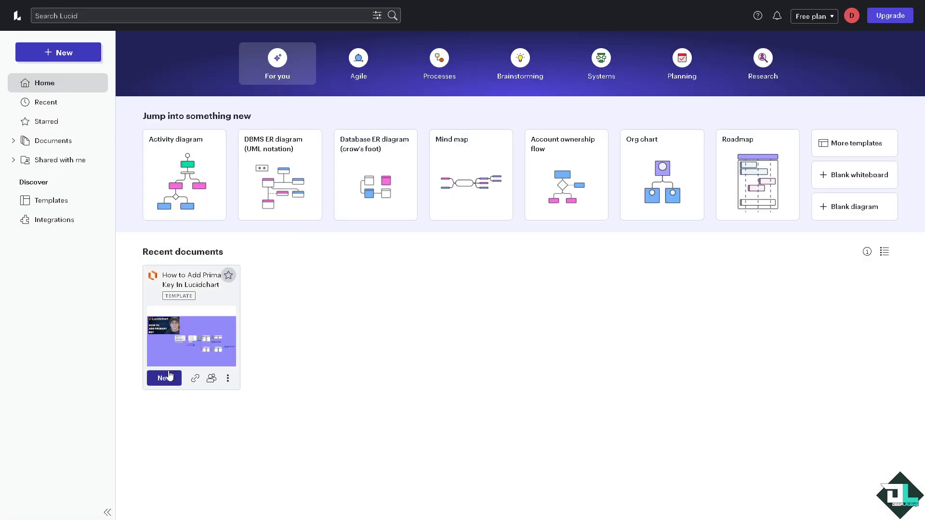
click(212, 288)
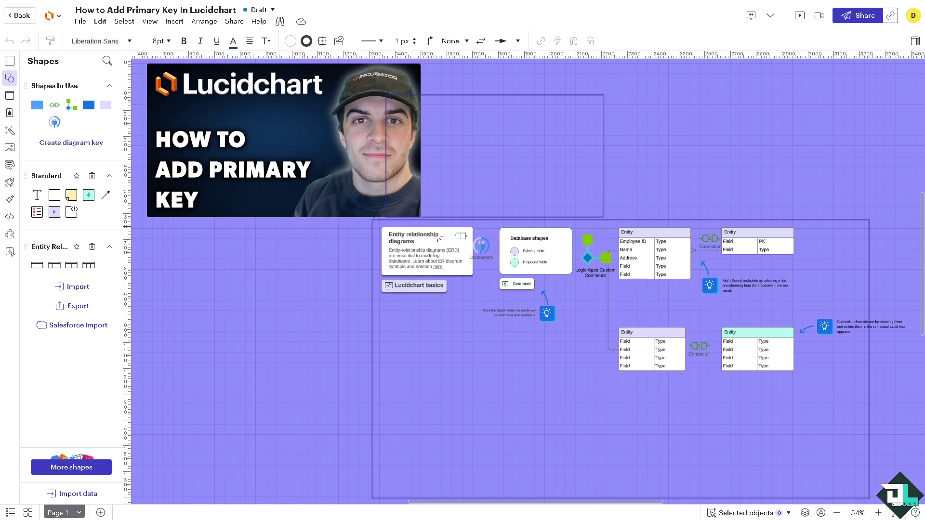
- Hide the shape library to widen the canvas showing the four-entity ER diagram
click(9, 77)
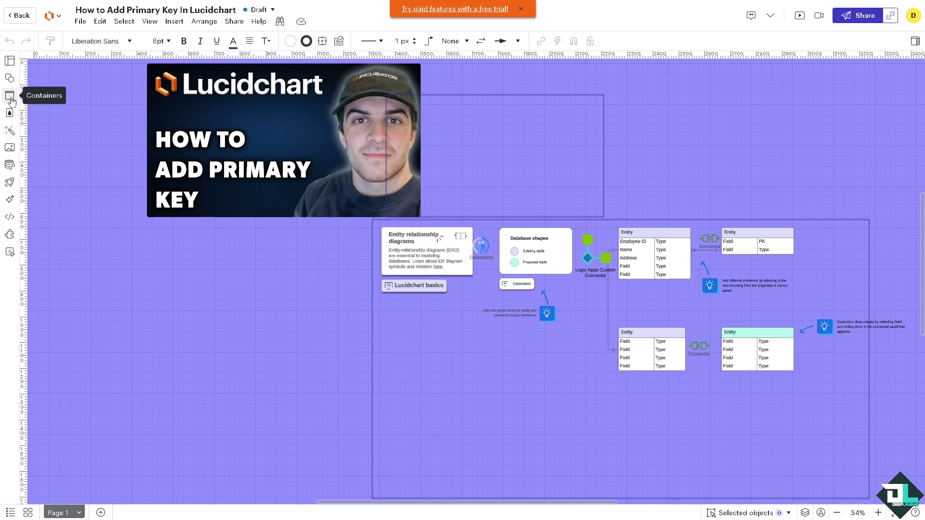
- Search the shape library for 'ENtity' to find the entity relationship shapes
click(11, 80)
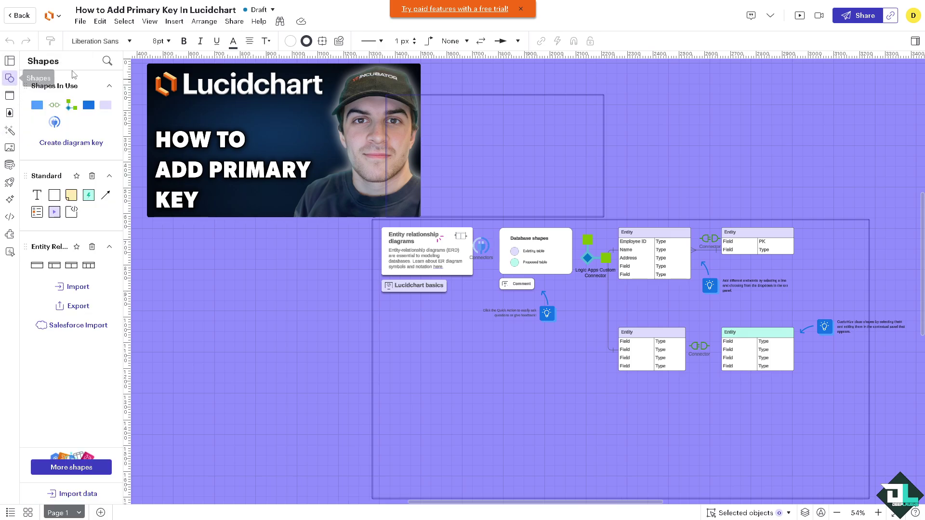
click(106, 62)
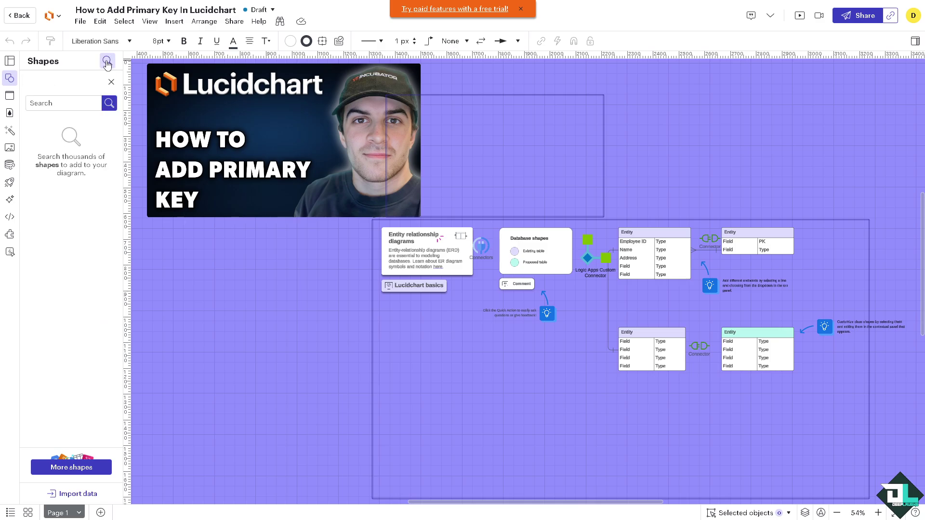
text(ENtity)
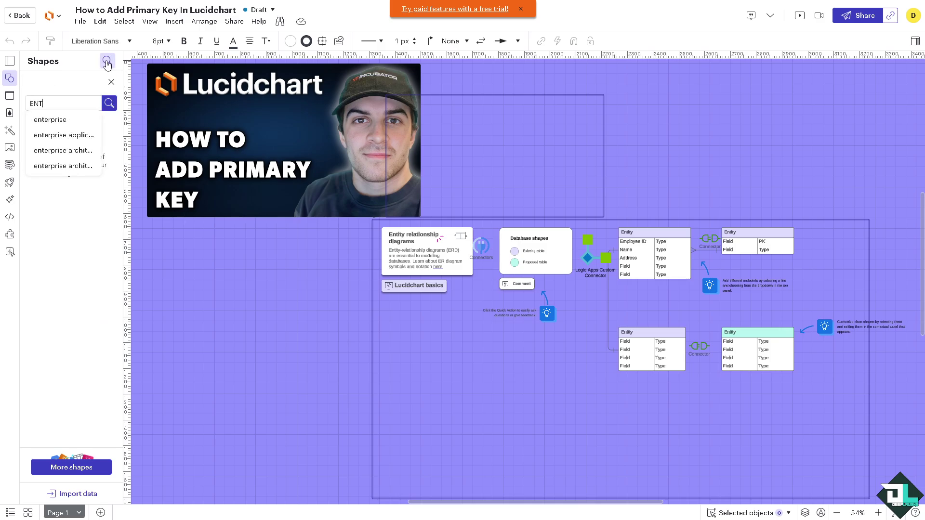
click(67, 137)
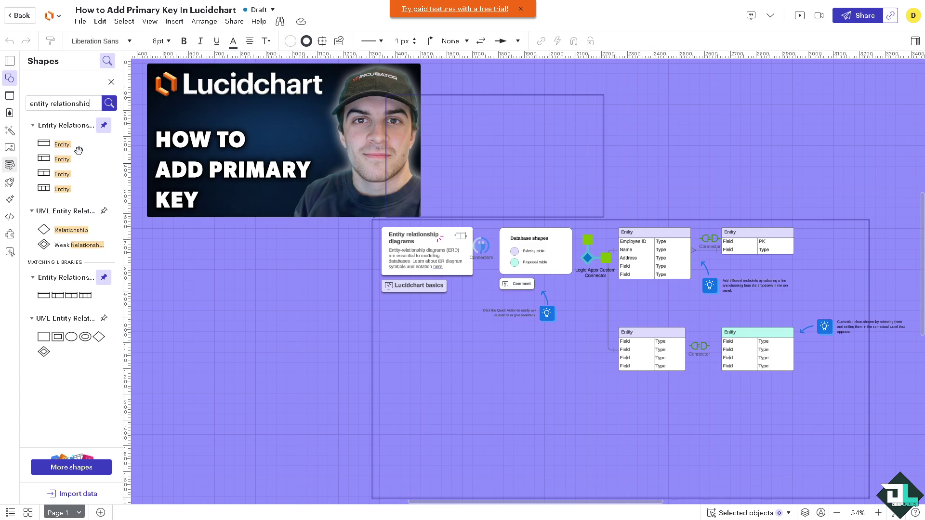
- Drag an Entity shape onto the top of the canvas, right of the title image
click(282, 97)
click(230, 229)
mouse_move(56, 148)
mouse_move(88, 145)
drag(88, 146, 622, 212)
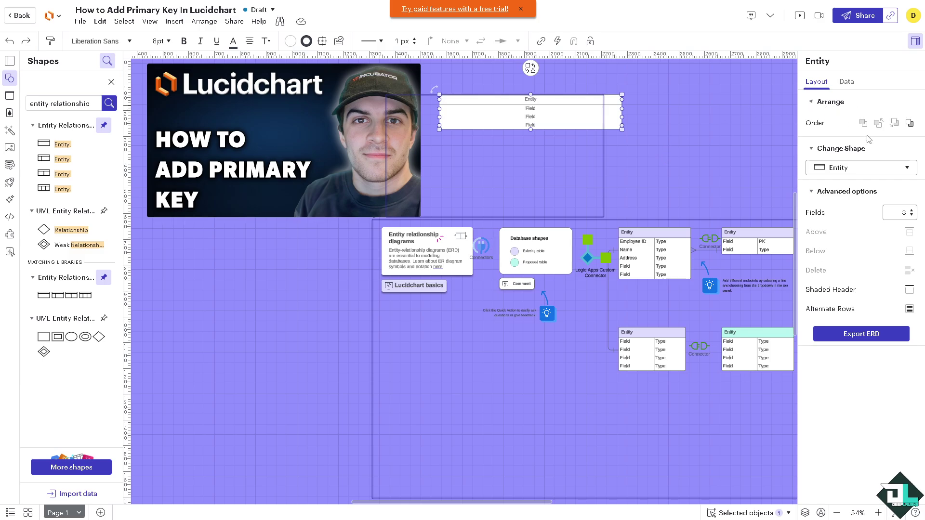
- Switch the entity layout to the Key, Field and Type column variant
click(908, 168)
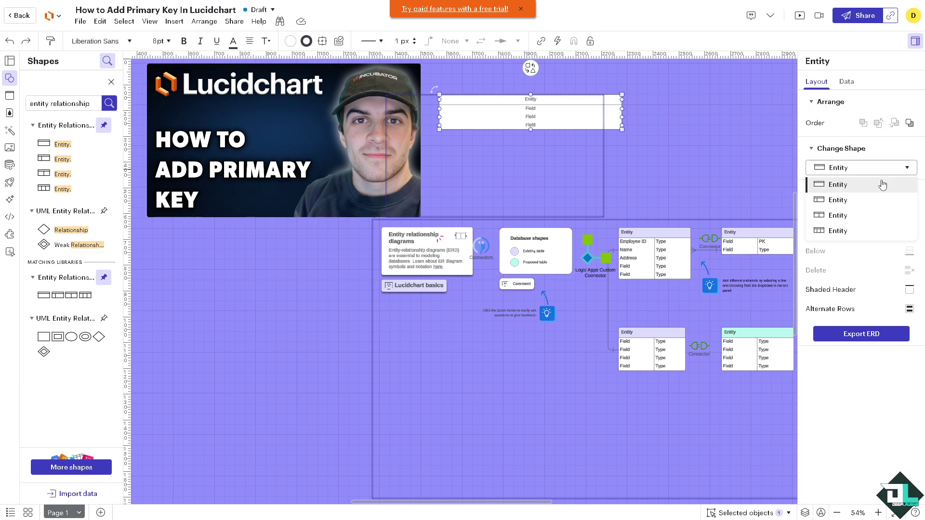
click(842, 201)
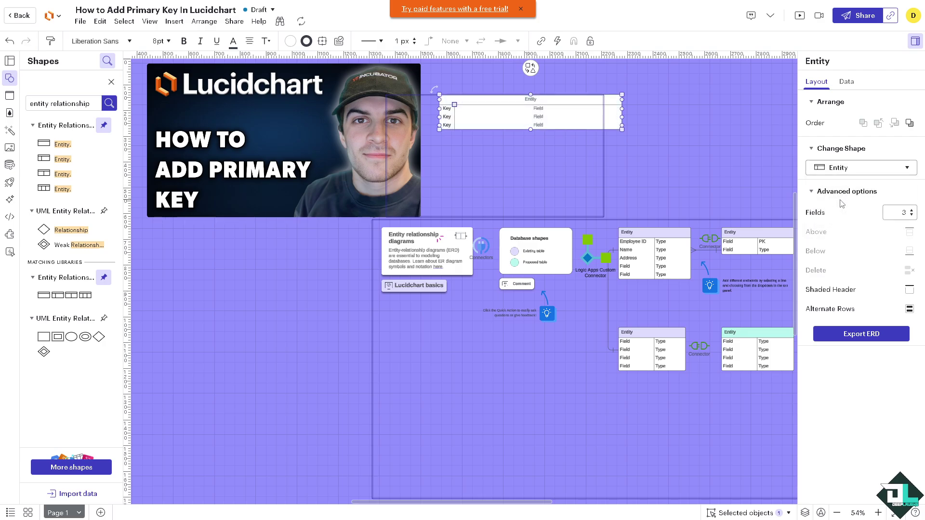
click(855, 169)
click(839, 215)
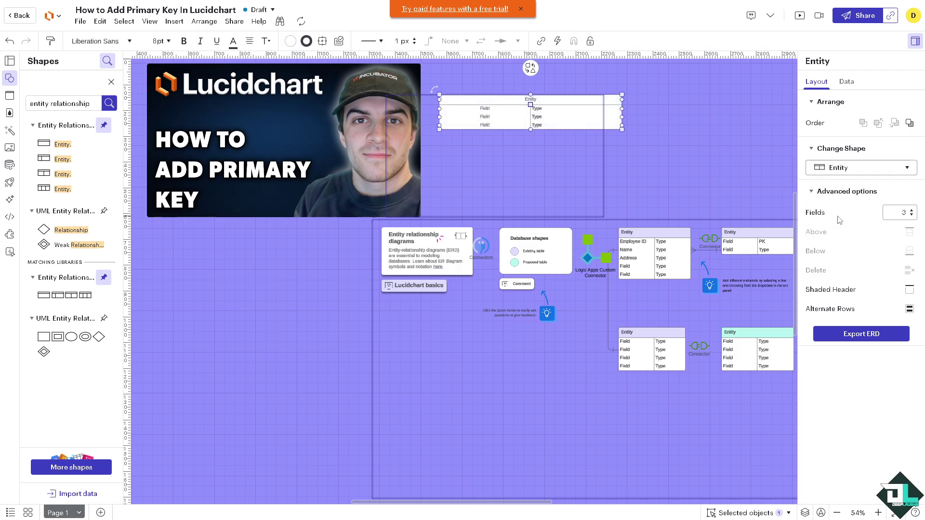
click(856, 172)
click(840, 229)
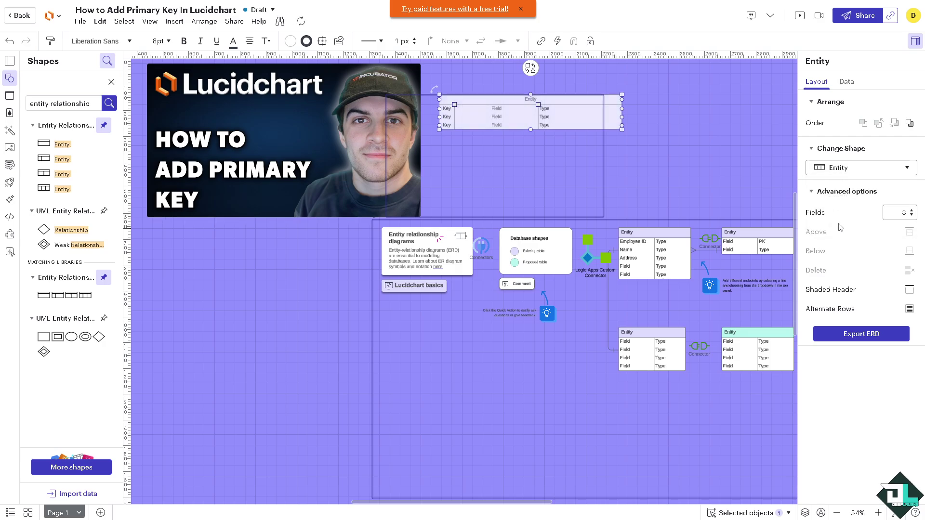
click(842, 171)
click(821, 173)
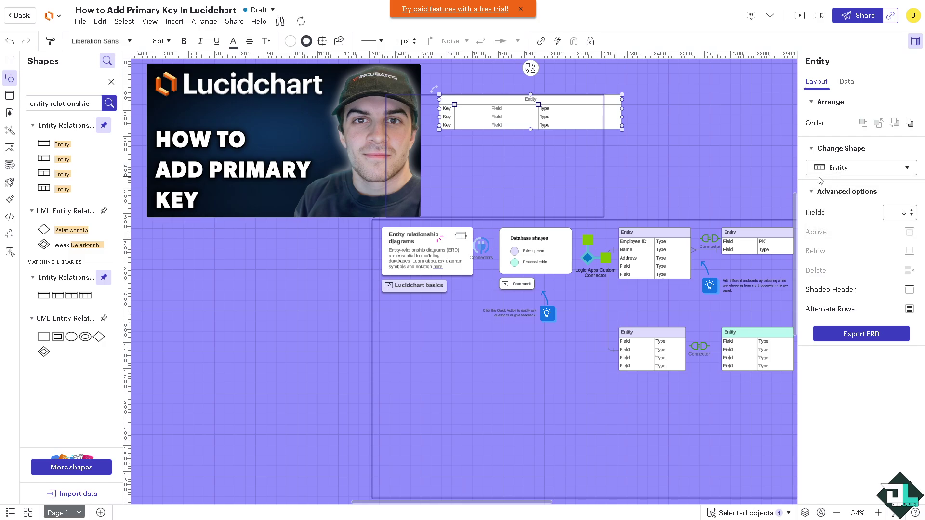
- Set the entity's field row count to 1
click(911, 210)
click(911, 211)
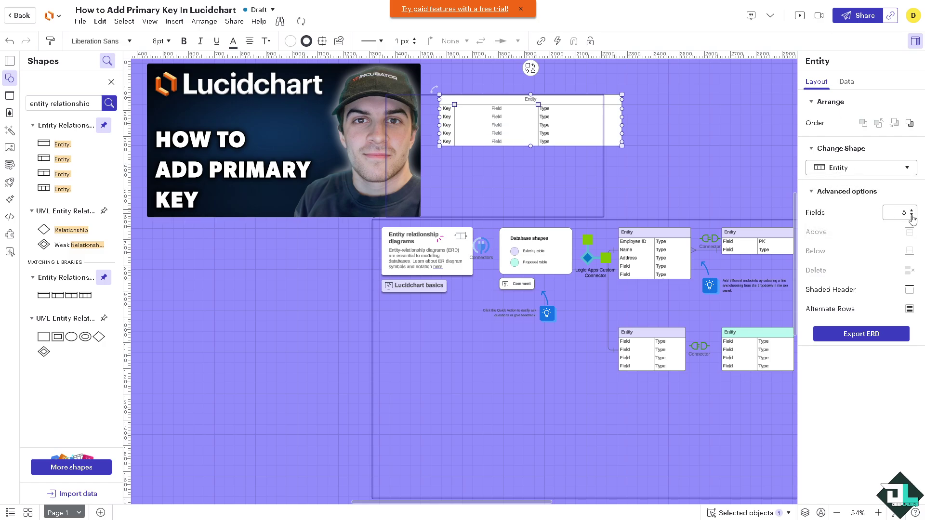
click(911, 211)
click(911, 210)
click(911, 216)
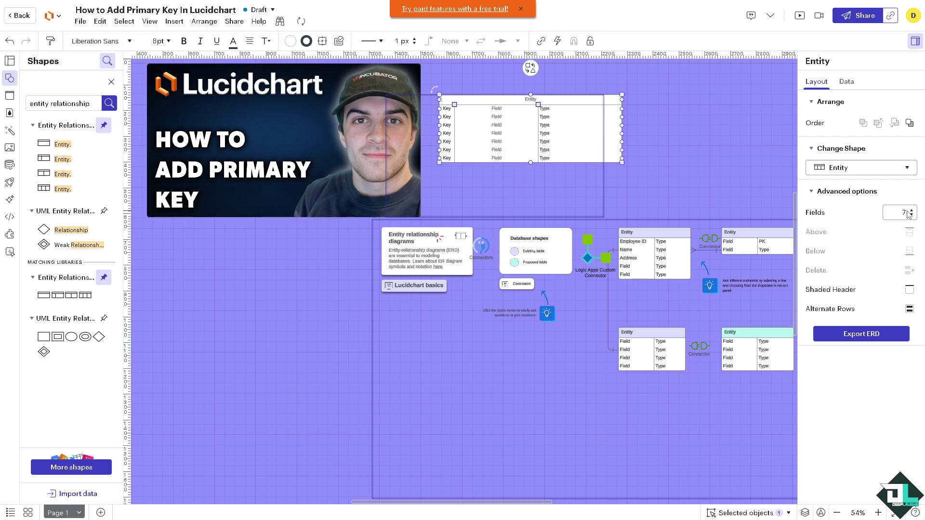
click(906, 212)
text(1)
key(Return)
click(813, 193)
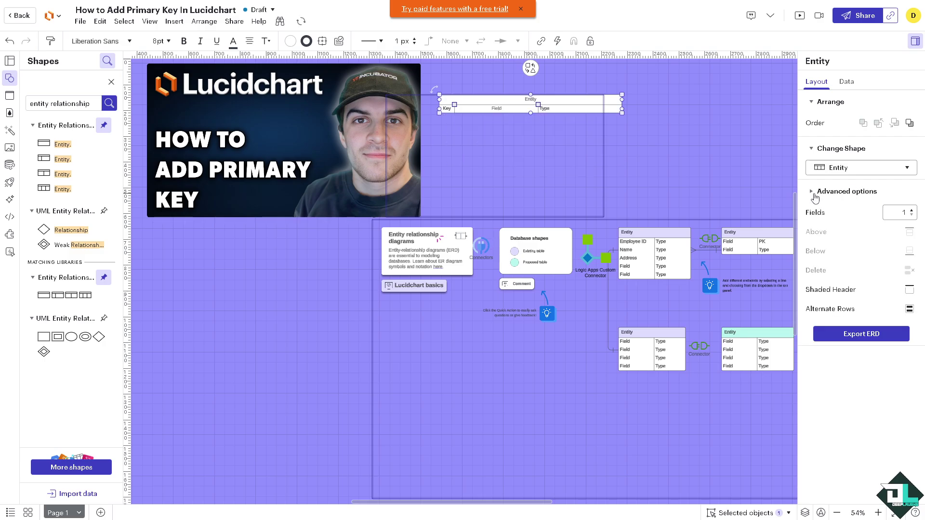
- Turn on a red shaded header and orange alternate rows
click(909, 290)
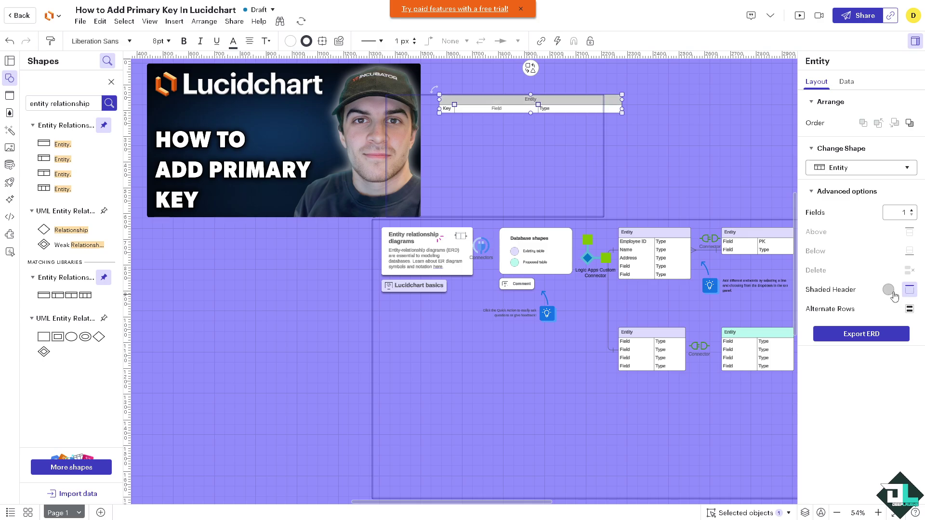
click(888, 290)
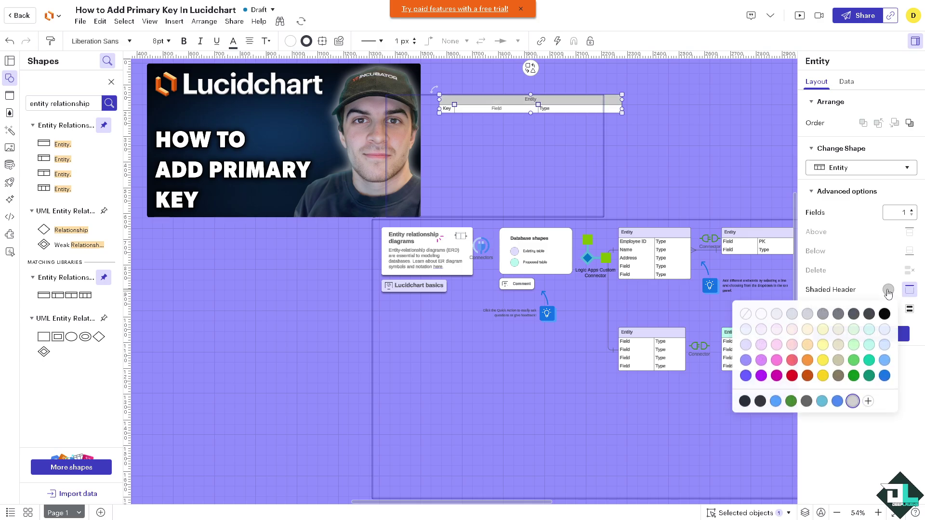
click(790, 376)
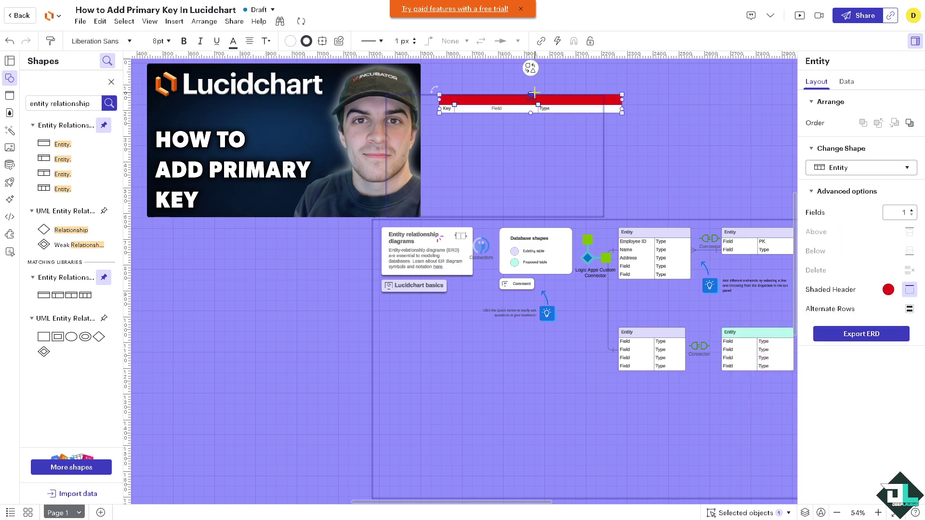
click(910, 310)
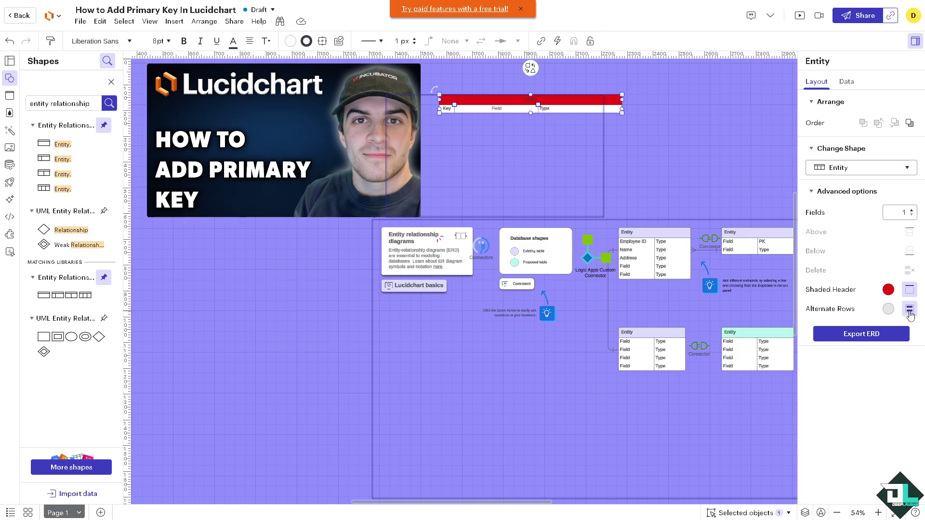
click(887, 309)
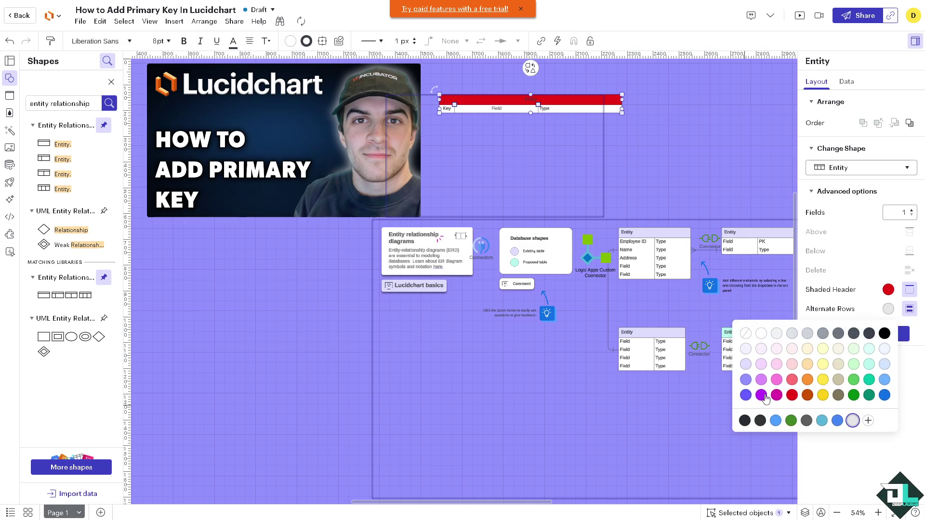
click(808, 380)
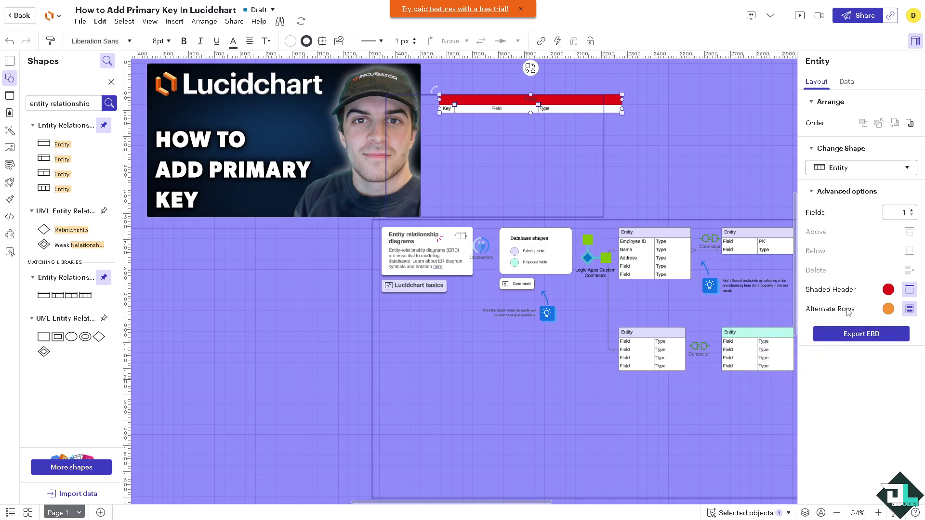
- Open the entity's Data panel and toggle its sections to reach the Shape ID
click(847, 82)
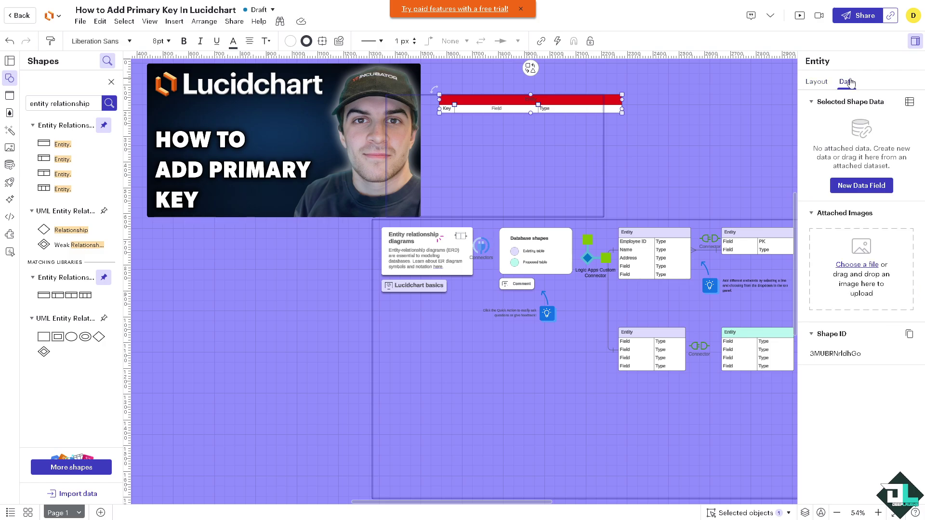
click(813, 104)
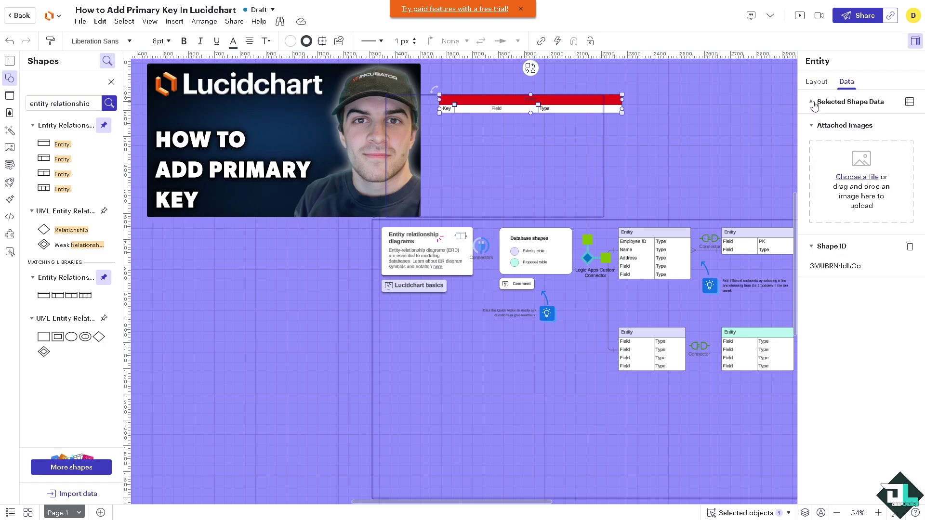
click(815, 127)
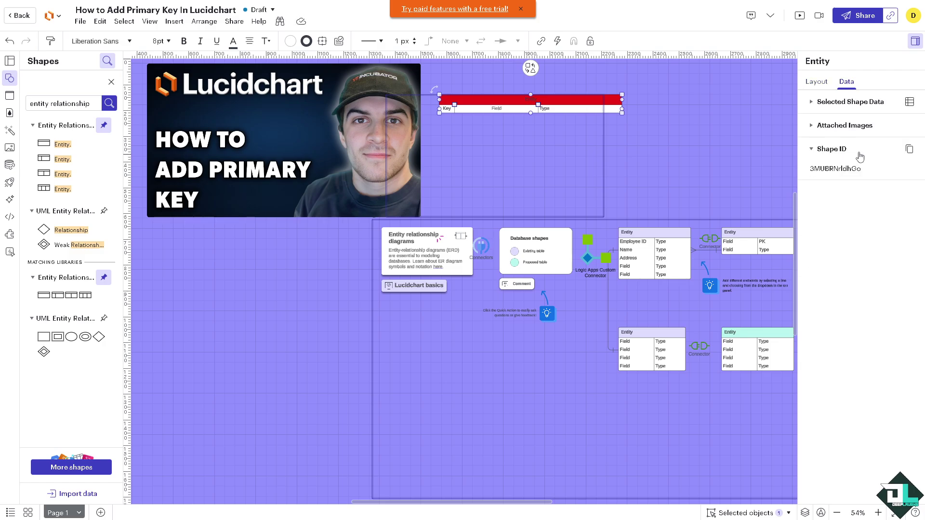
click(860, 153)
click(819, 152)
click(842, 152)
click(842, 152)
click(812, 131)
- Replace the generated Shape ID with PRIMARY KEY
double_click(842, 266)
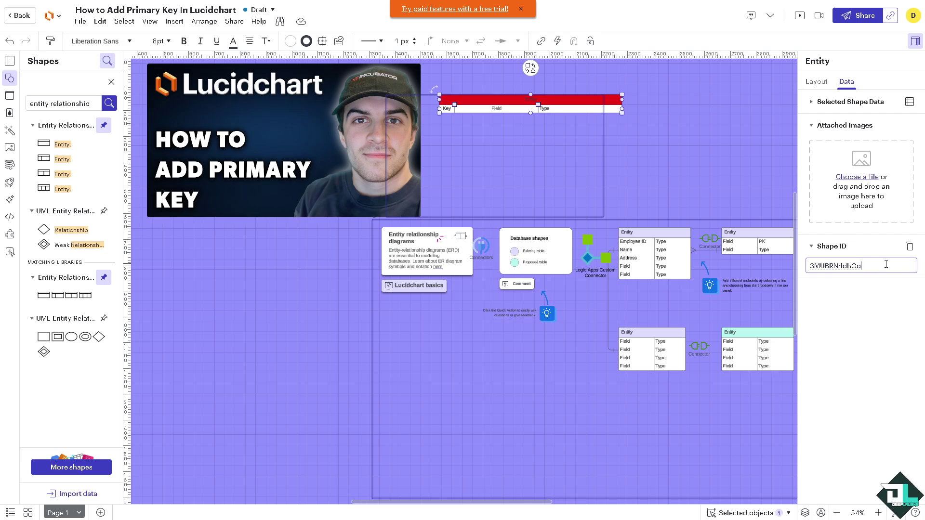
text(PRIMRAR)
key(BackSpace)
key(BackSpace)
key(BackSpace)
text(ARY KEY)
key(Return)
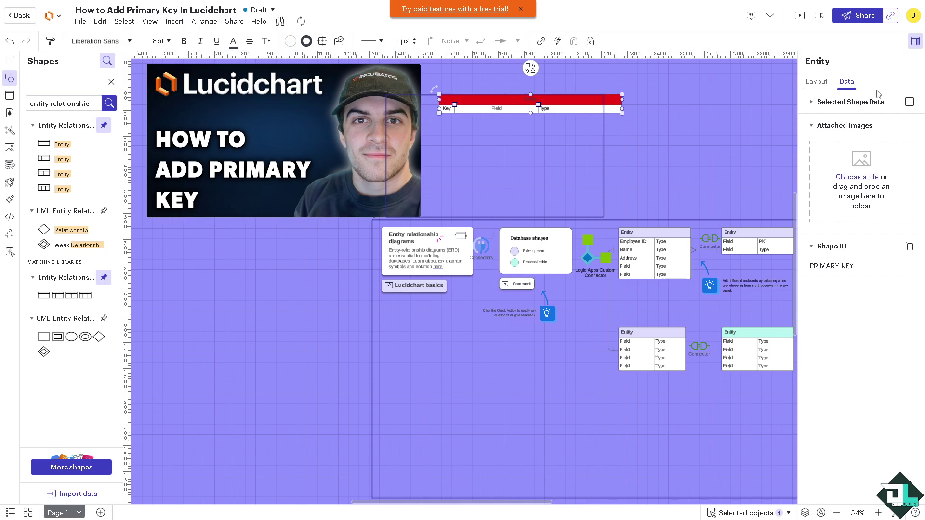
- Add a new custom data field and rename Property 1 to PRIMARY KEY
click(812, 102)
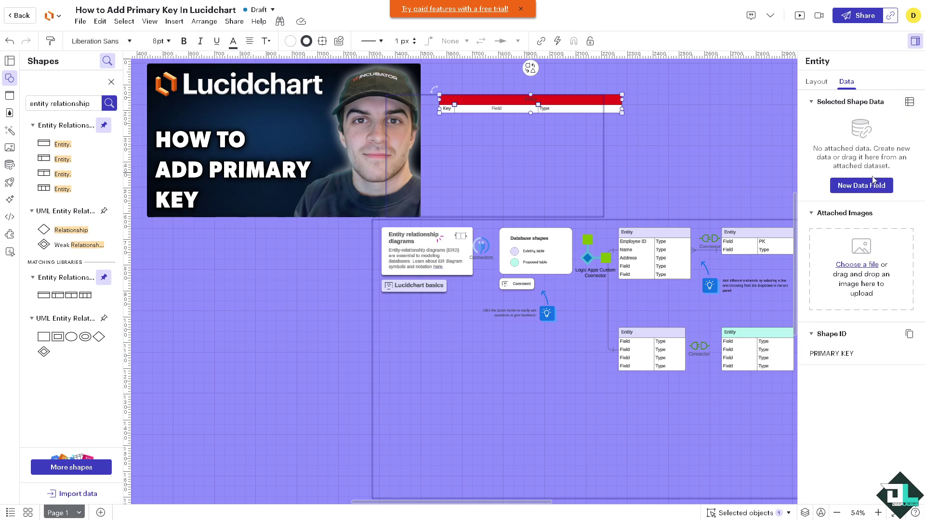
click(862, 186)
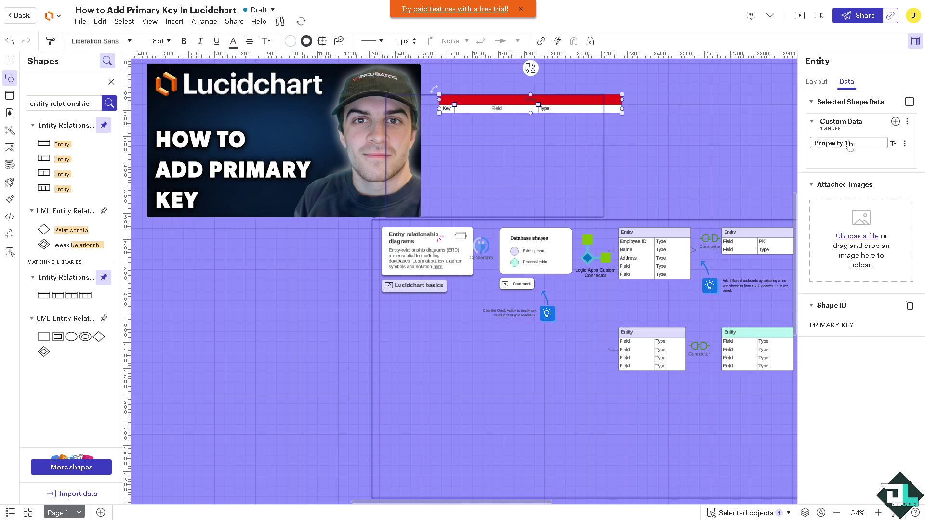
click(850, 144)
text(PR)
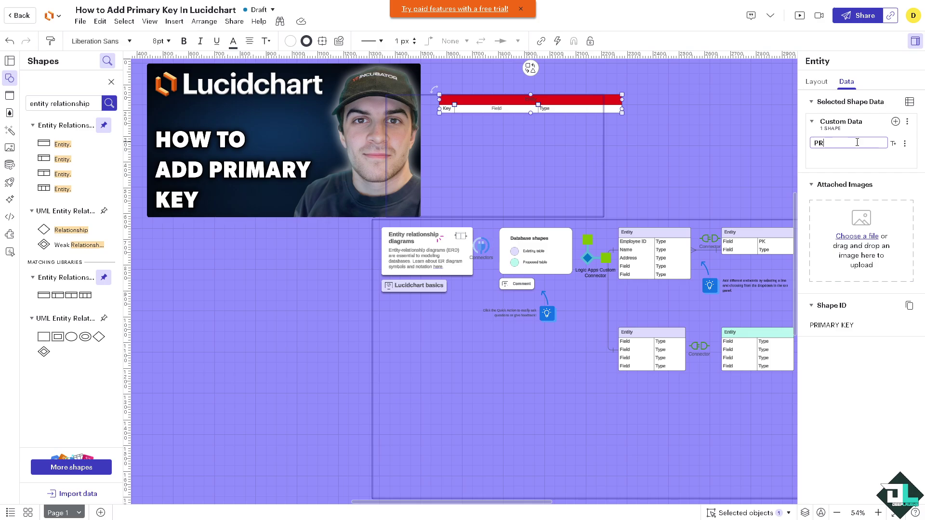
key(BackSpace)
key(BackSpace)
key(BackSpace)
key(Return)
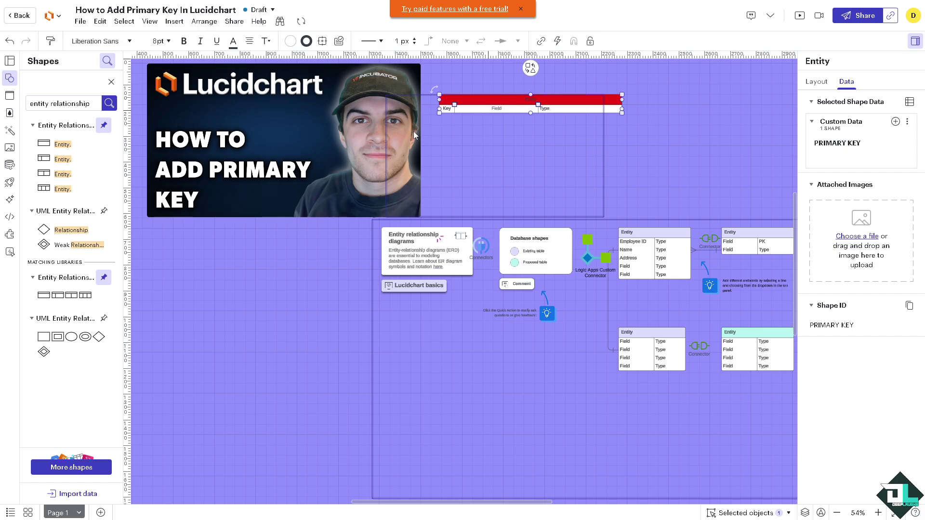
- Undo an accidental Key cell edit, then type PRIMARY into the Field cell and select it
double_click(445, 109)
key(ctrl+z)
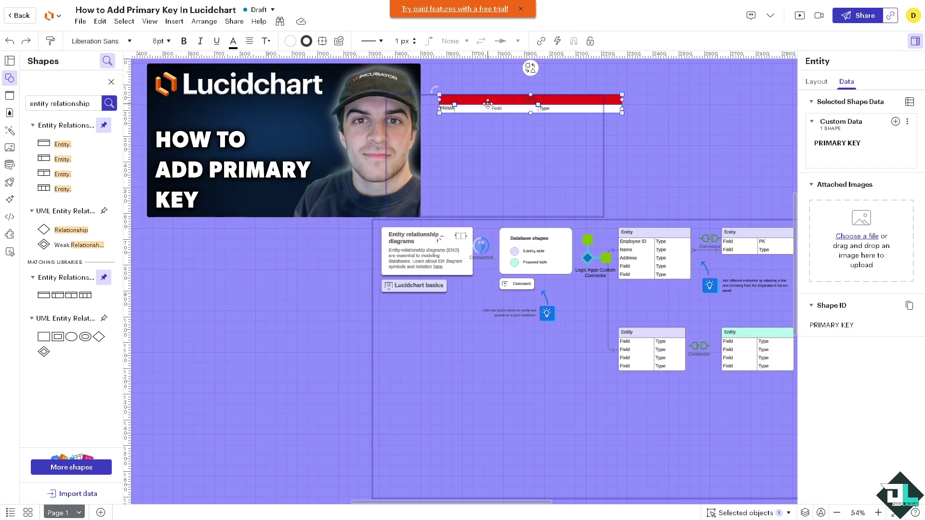
double_click(496, 109)
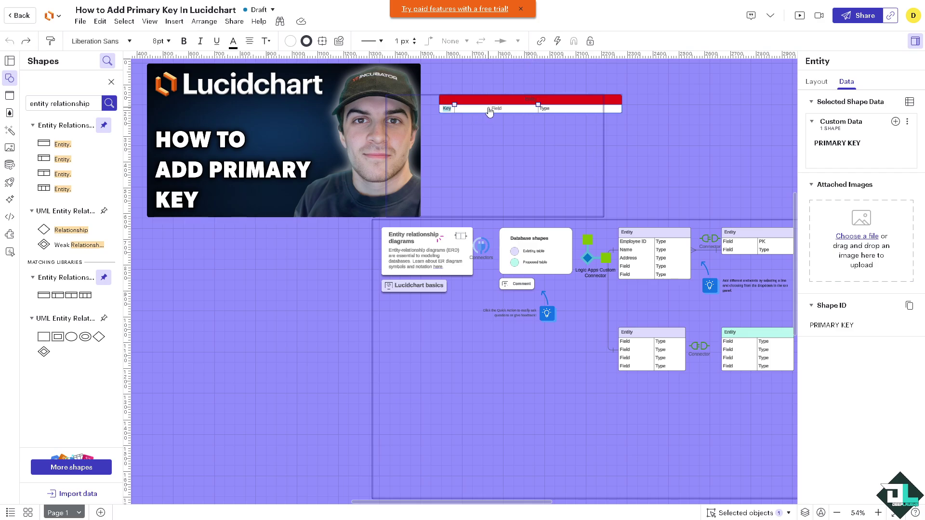
text(PRIMARY)
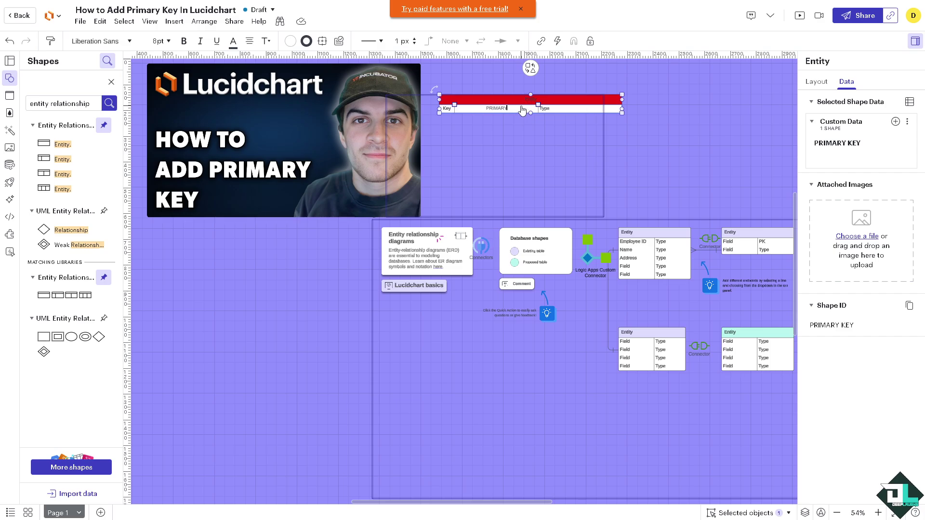
double_click(488, 109)
- Style PRIMARY as bold, red, 30pt KOMIKA HAND text
click(128, 41)
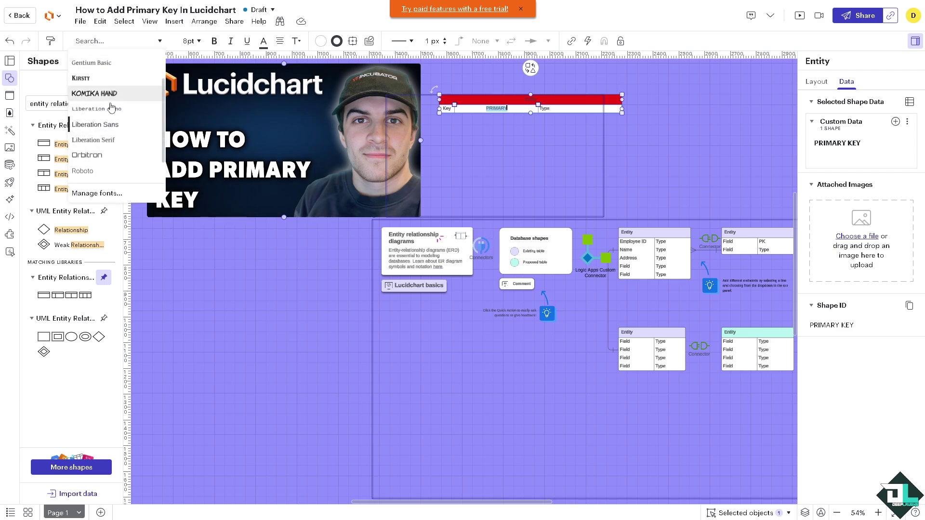
click(92, 93)
click(166, 41)
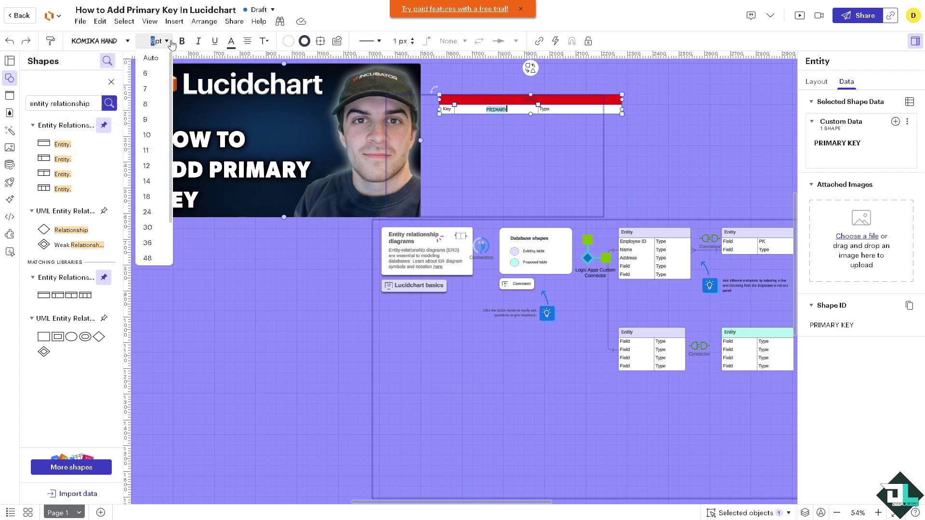
click(148, 227)
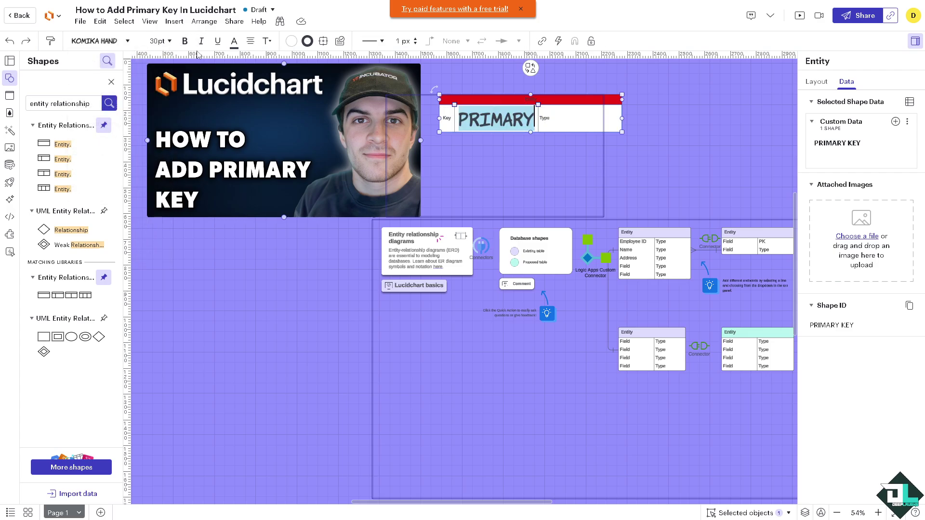
click(185, 40)
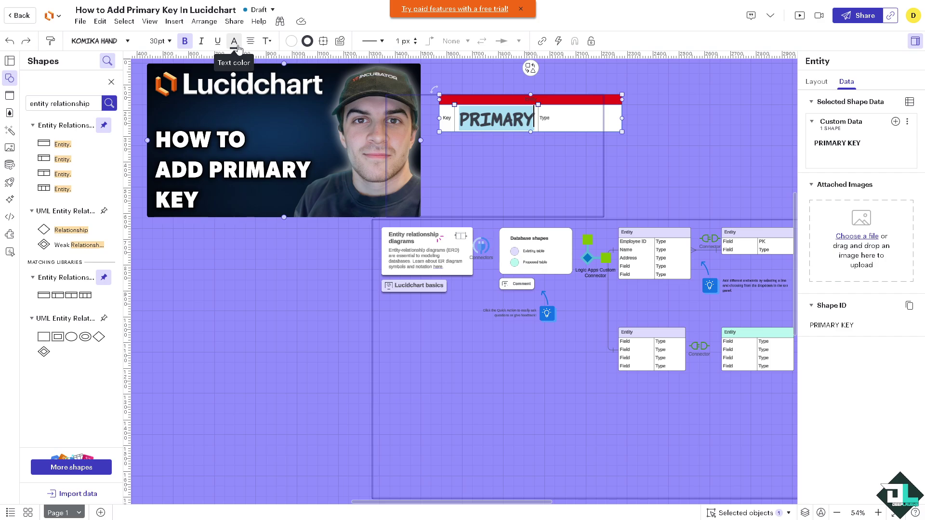
click(235, 42)
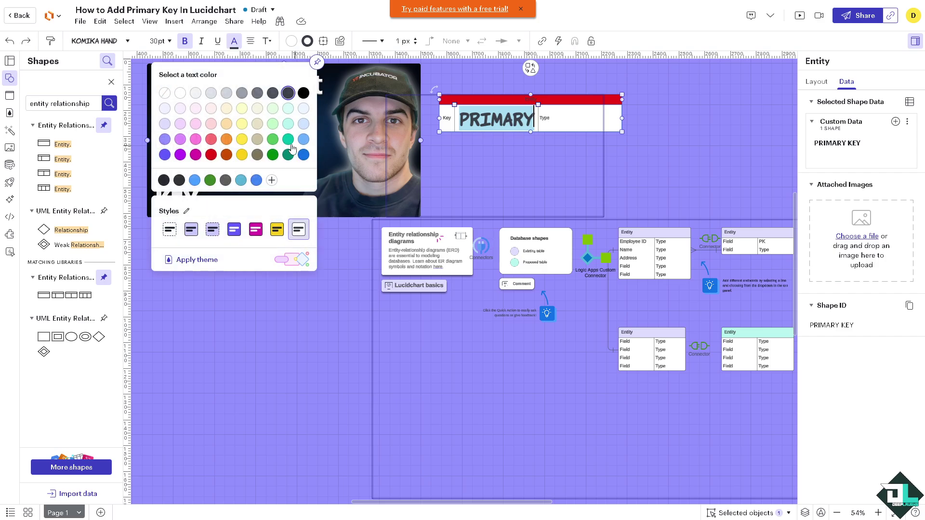
click(226, 155)
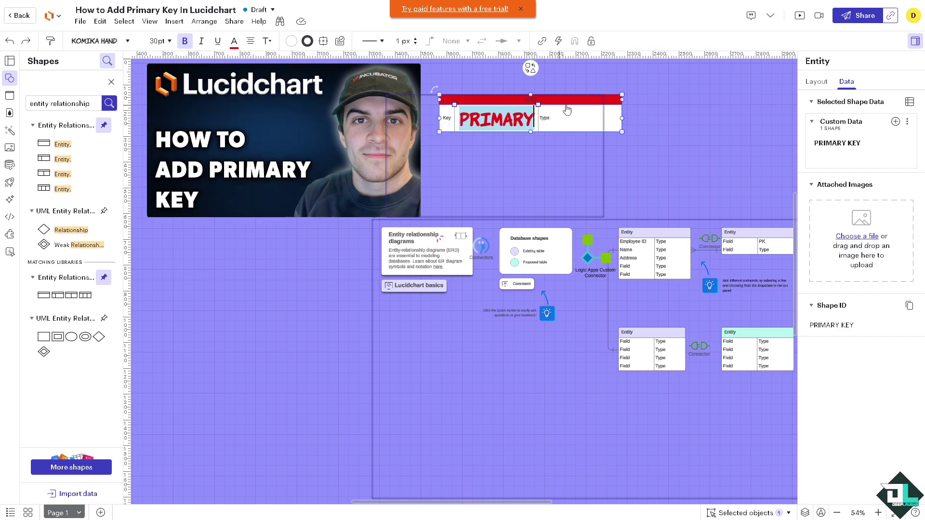
key(Escape)
- Set the Key label's font size to 12pt
double_click(555, 123)
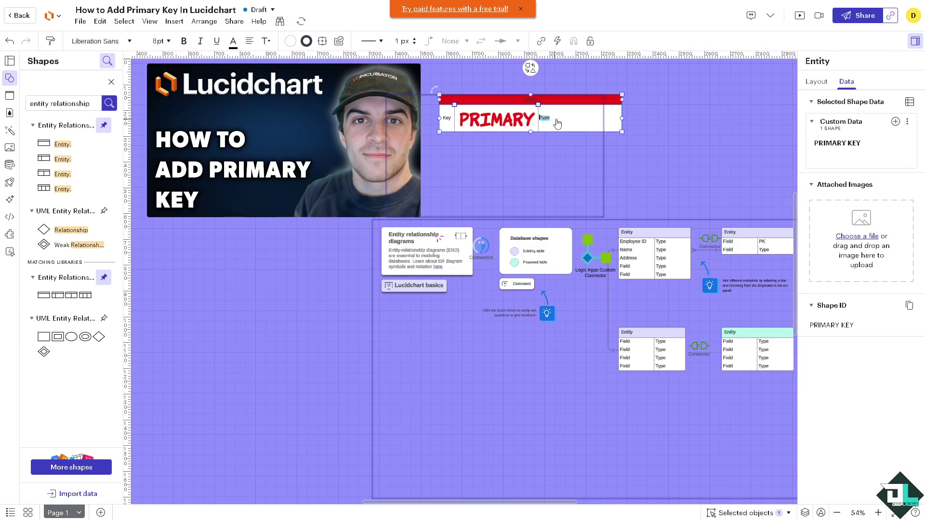
double_click(446, 118)
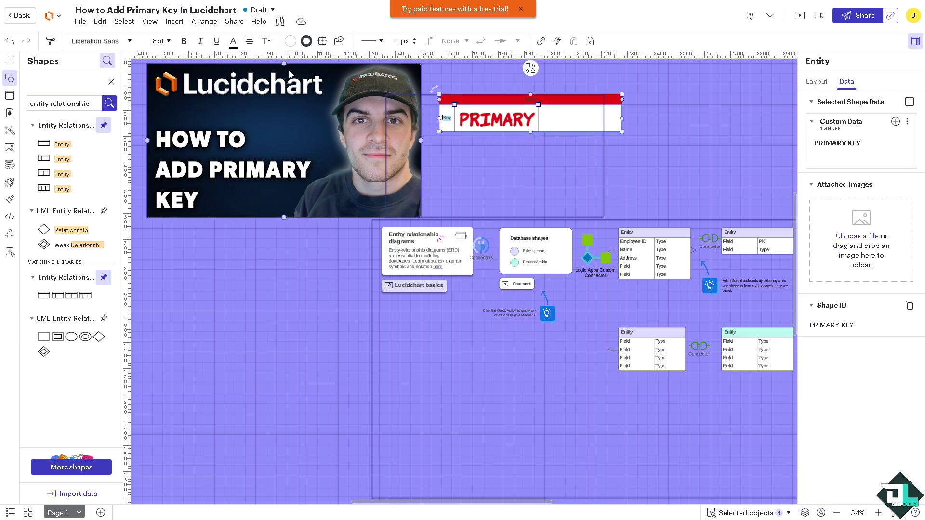
click(160, 41)
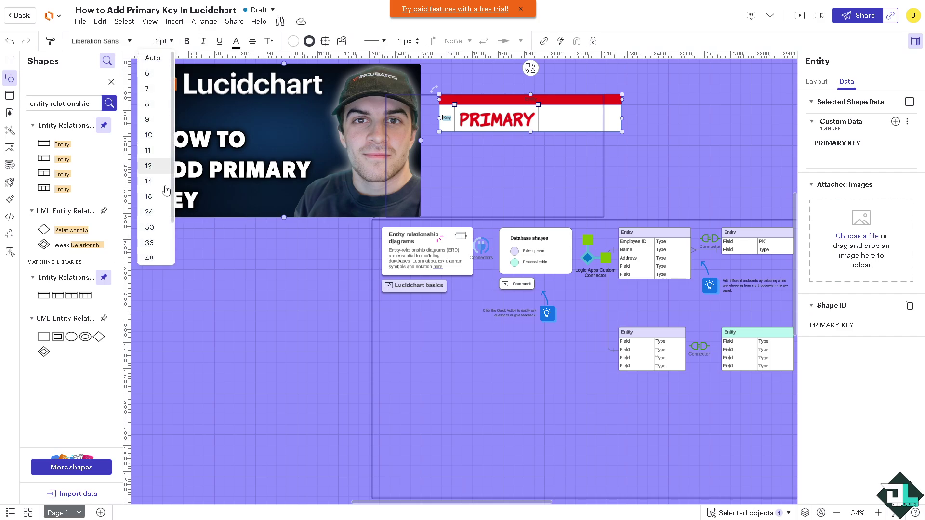
click(151, 240)
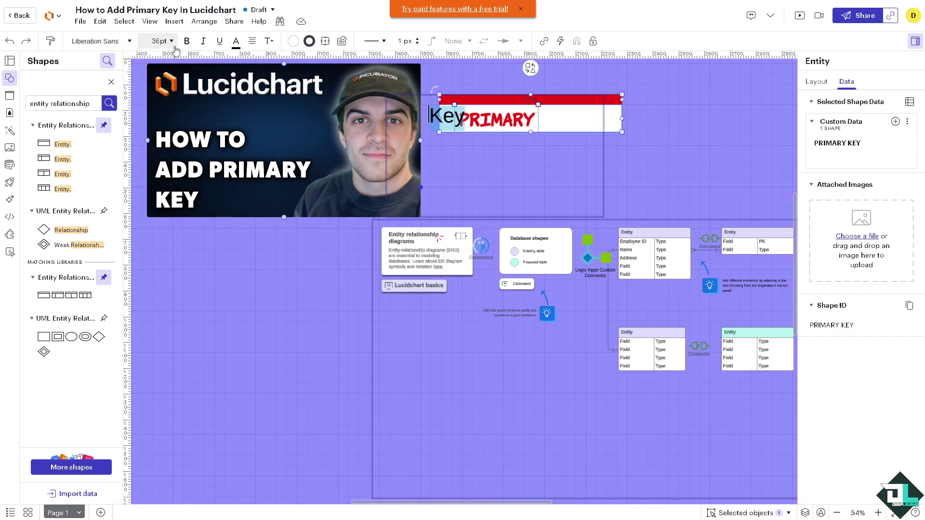
click(160, 41)
click(154, 166)
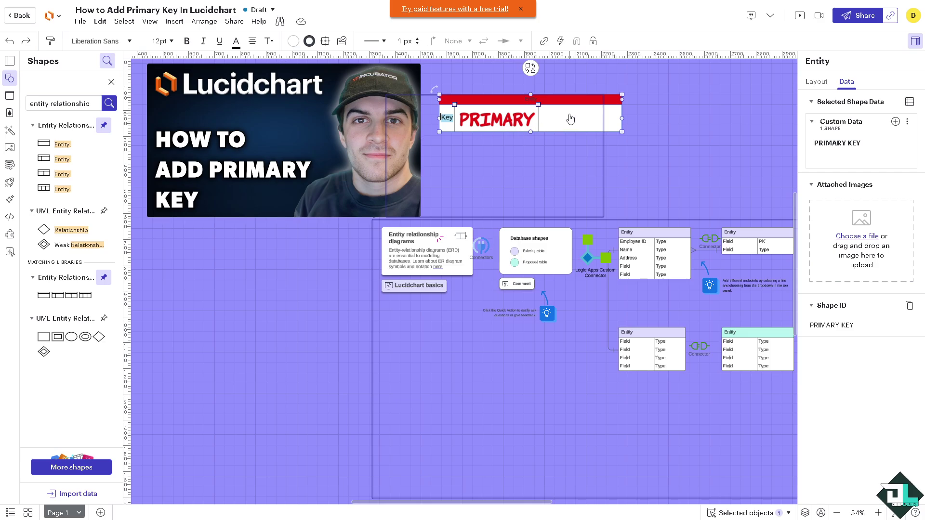
- Search shapes for 'CONN' and place a Logic Apps Custom Connector beside the entity
triple_click(89, 104)
text(CONNE)
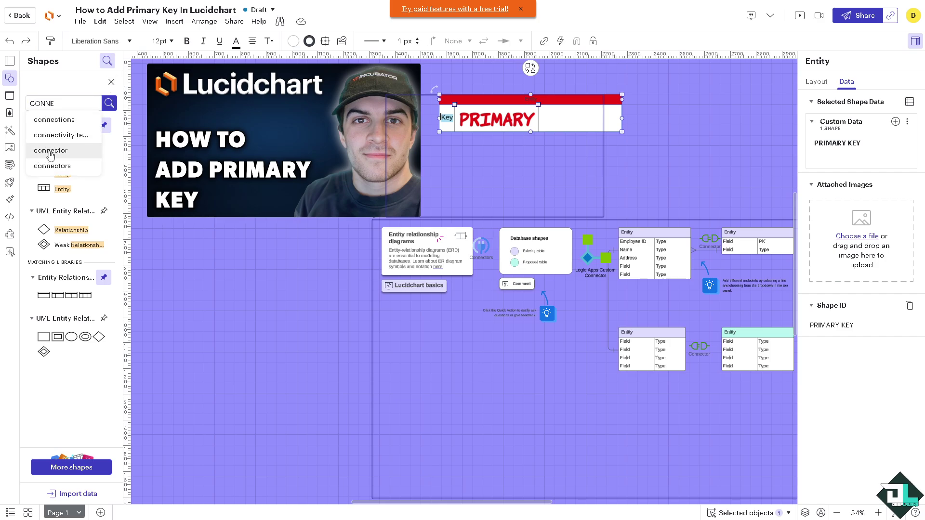
click(51, 151)
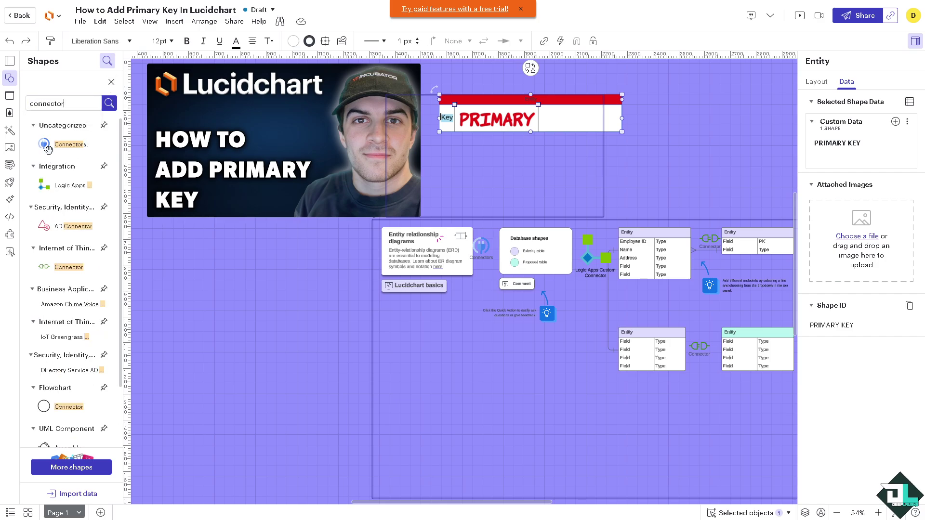
drag(44, 186, 435, 150)
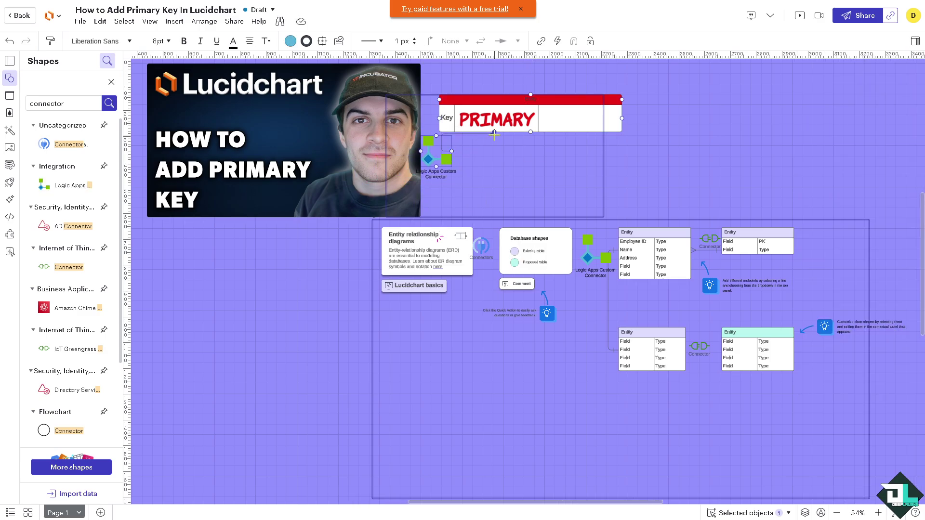
- Draw a line from the PRIMARY entity to the connector shape and save the diagram
scroll(479, 133, up, 2)
drag(476, 127, 477, 183)
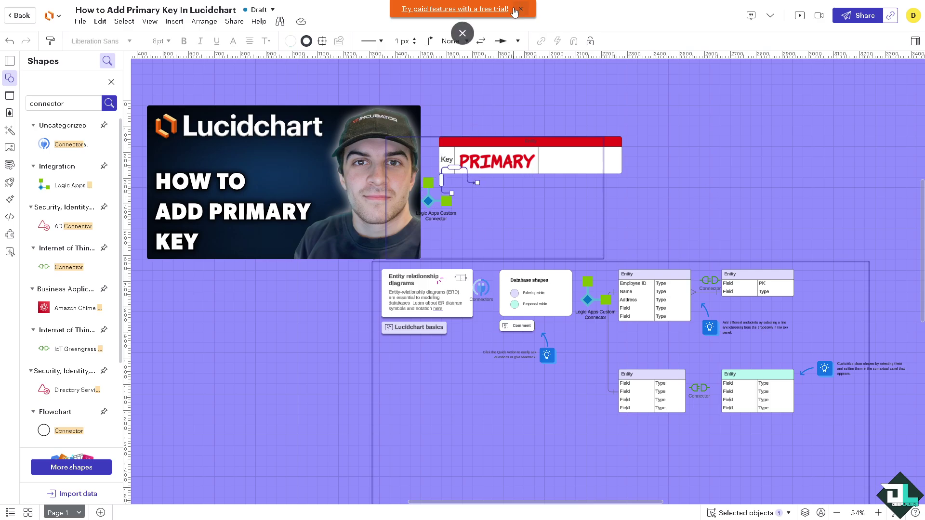
click(80, 22)
click(98, 103)
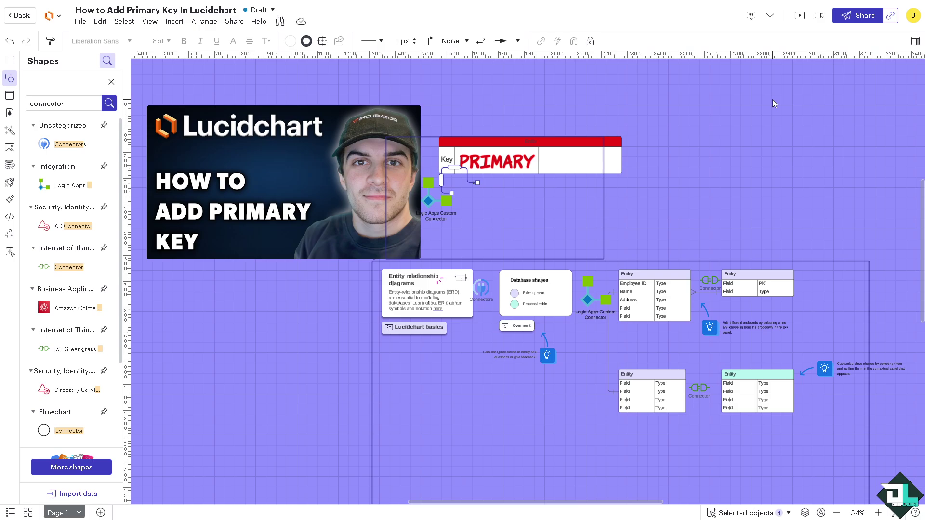
- Open sharing for the 'How to Add Primary Key' document and switch its shareable link on
click(860, 16)
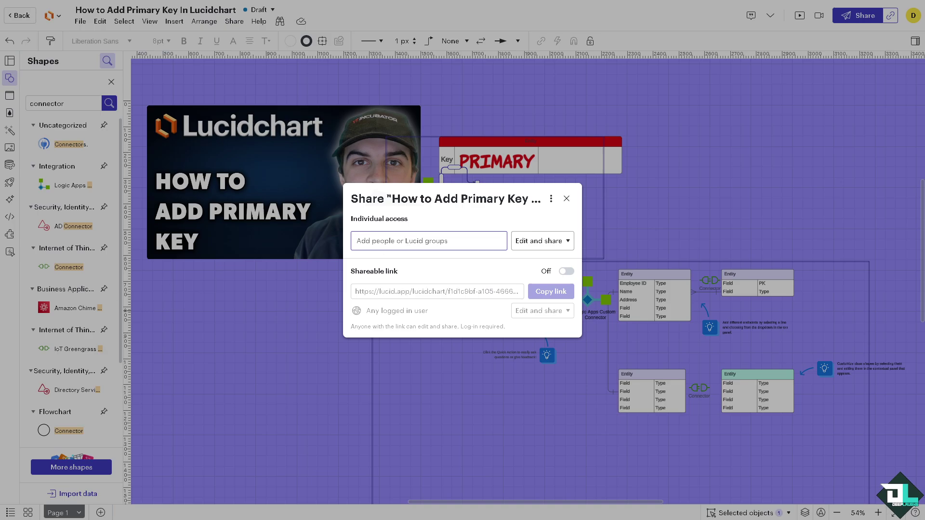
click(566, 271)
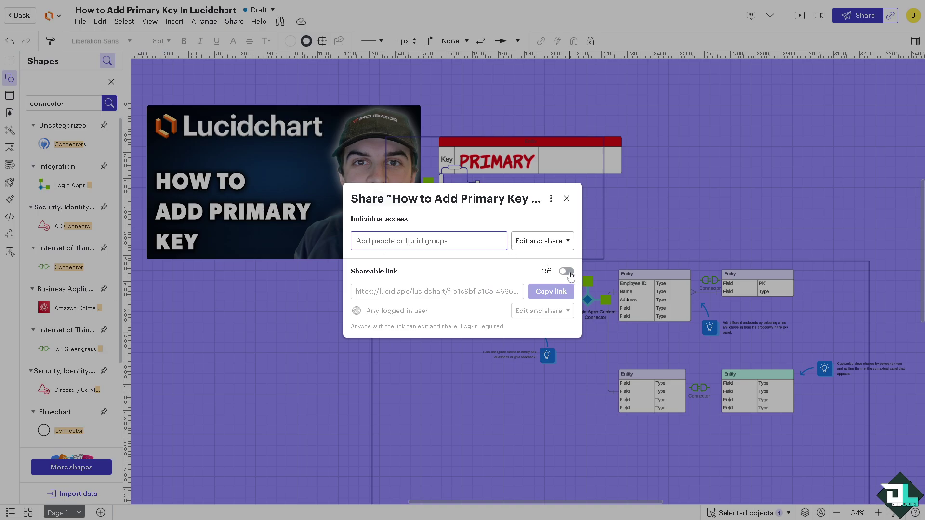